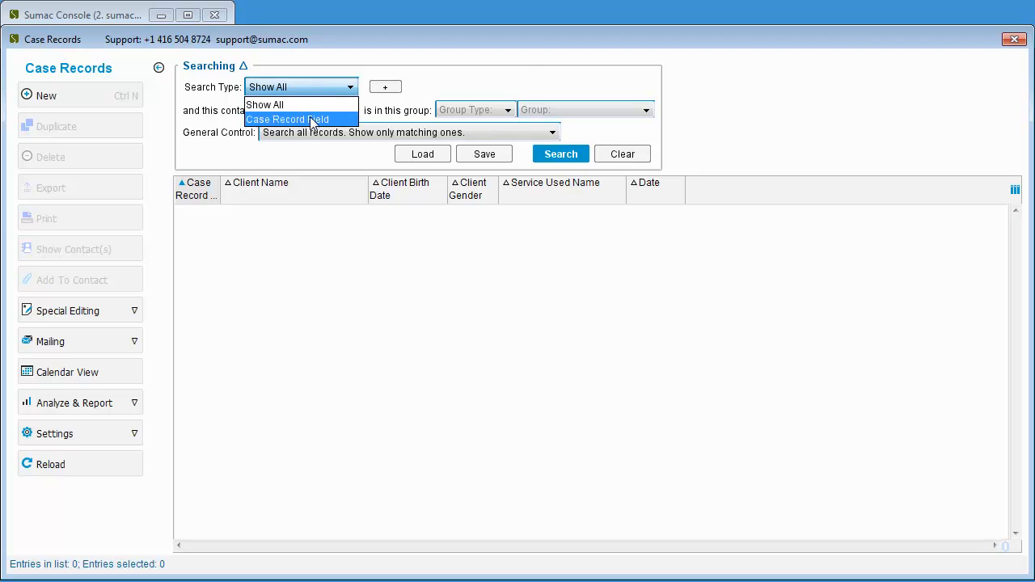
Search the case records by the When Changed field for the Prior 31 Days
click(313, 119)
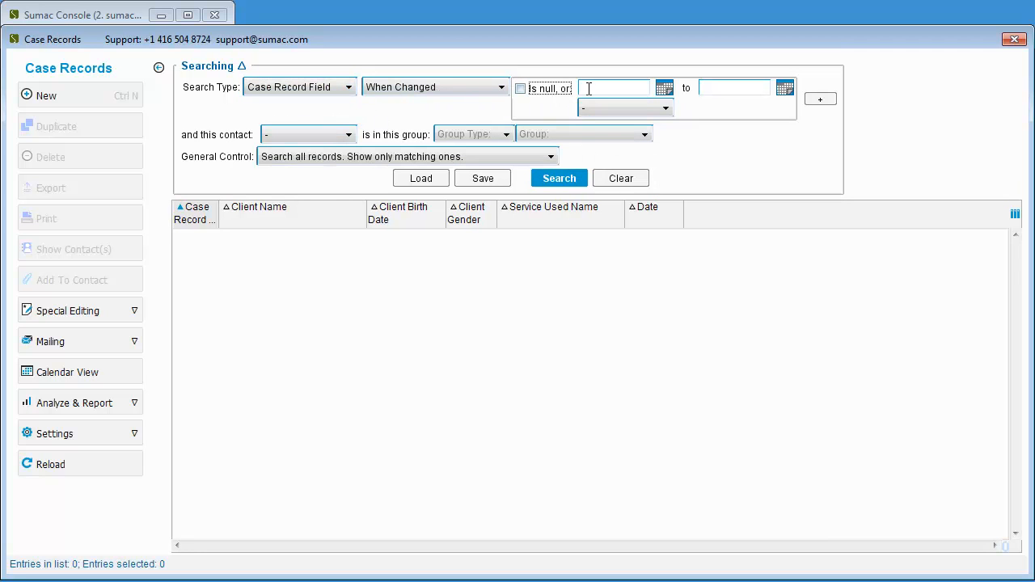
click(666, 110)
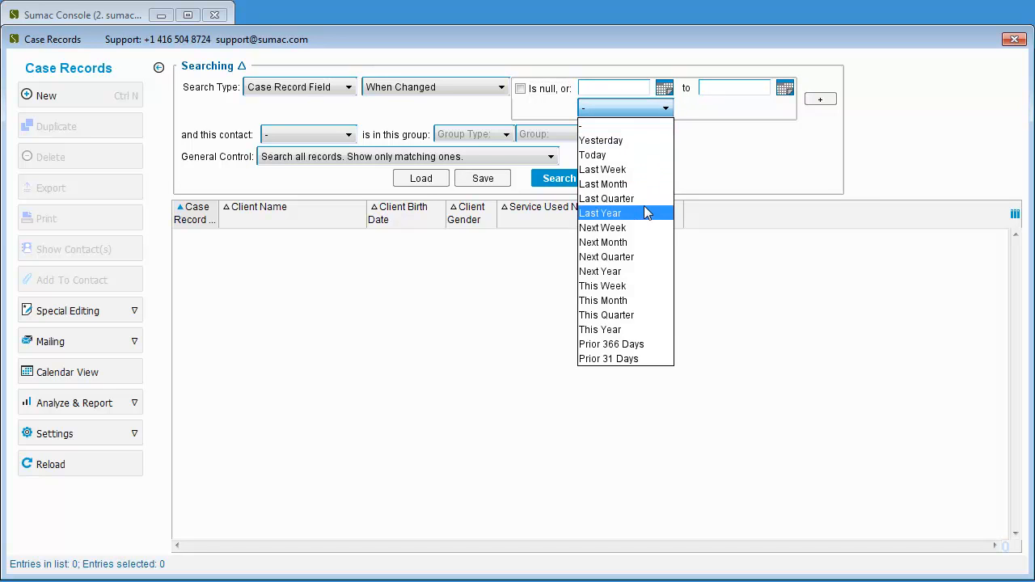
click(639, 359)
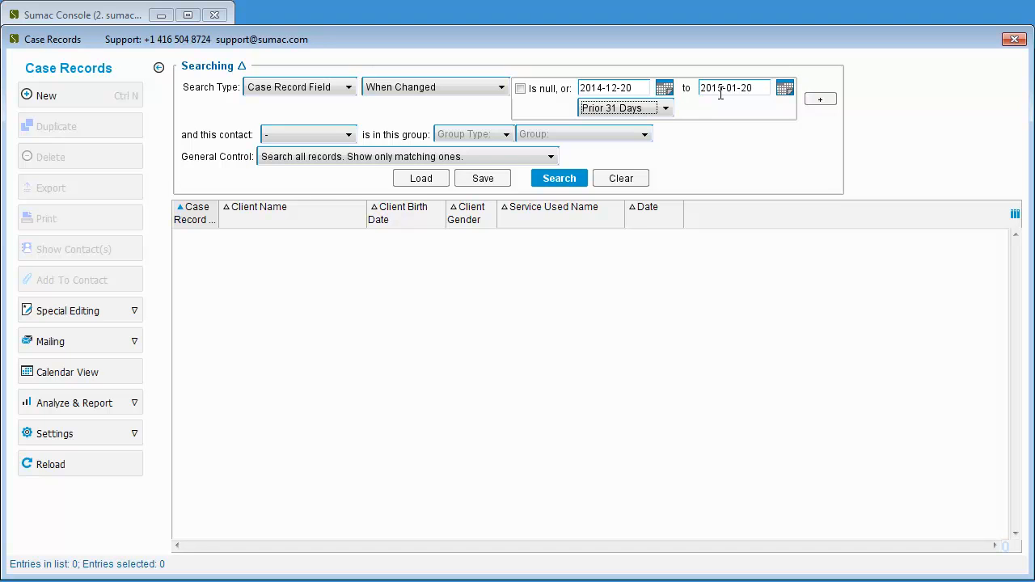
click(585, 180)
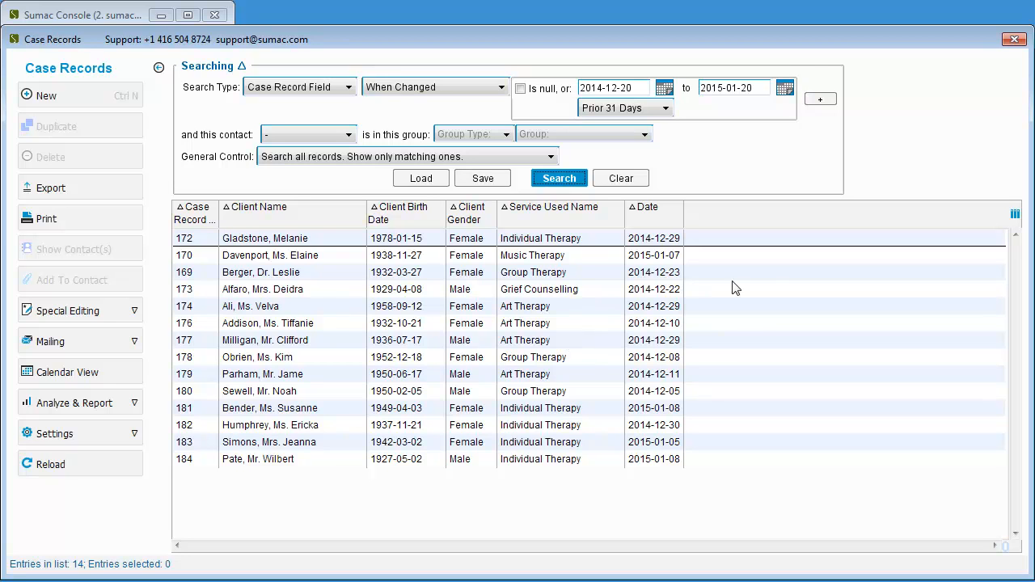
Set the list columns to Client Name, Case Manager Name, Date, Service Used Name and Case Notes, in that order
click(1016, 217)
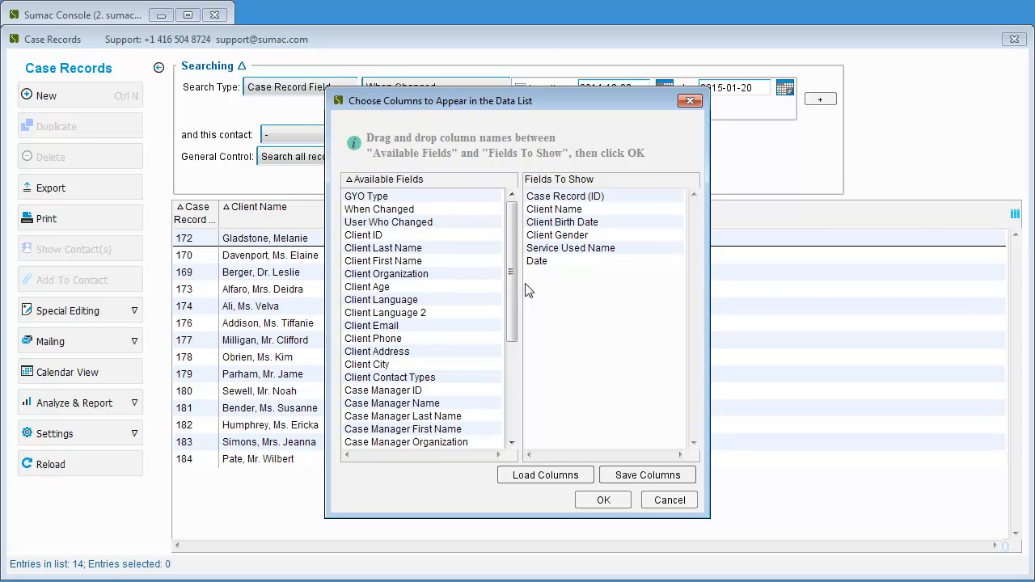
click(571, 200)
drag(571, 200, 435, 200)
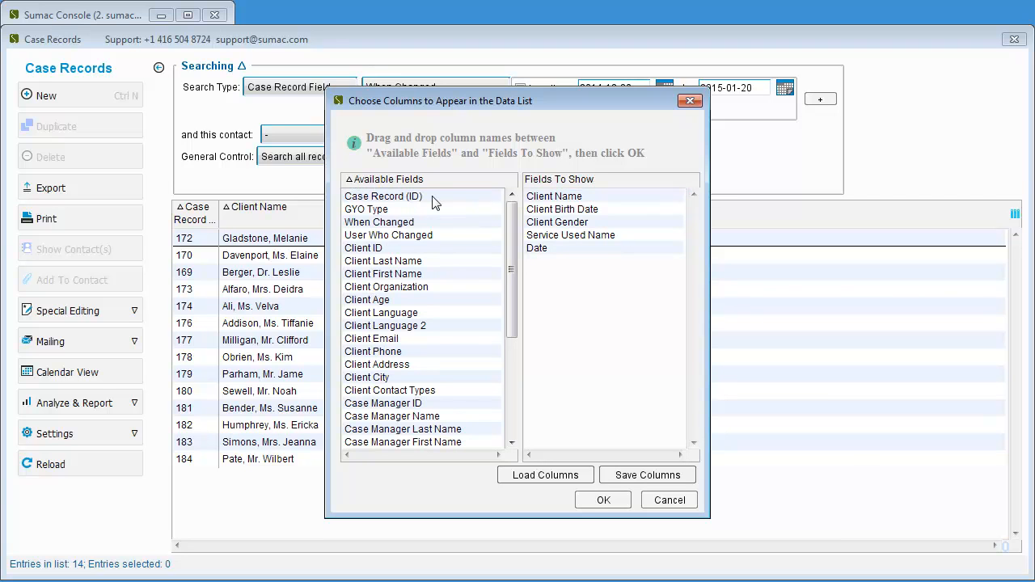
drag(405, 418, 458, 240)
drag(533, 227, 397, 233)
drag(566, 223, 579, 256)
drag(510, 238, 507, 341)
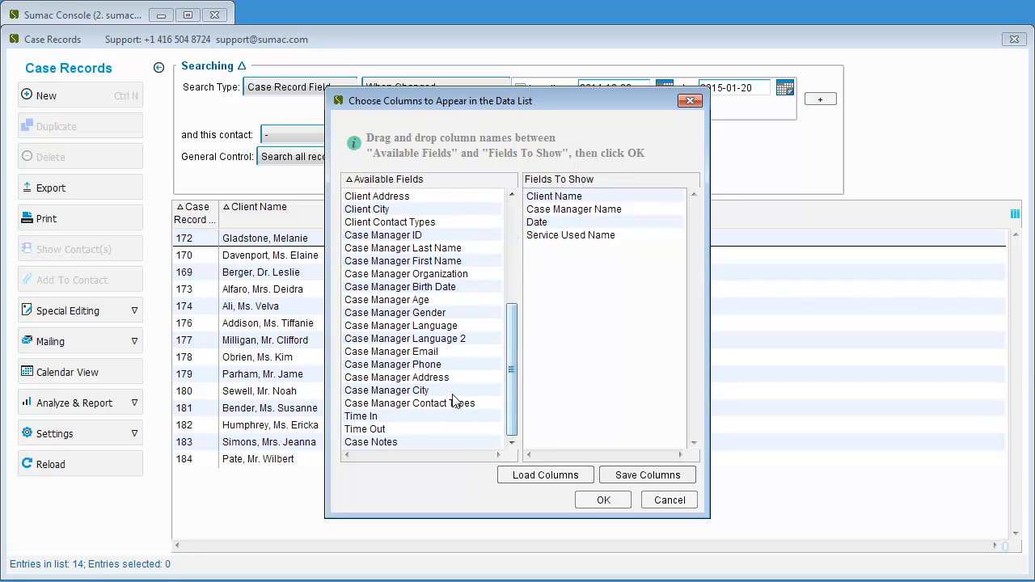
drag(372, 442, 568, 271)
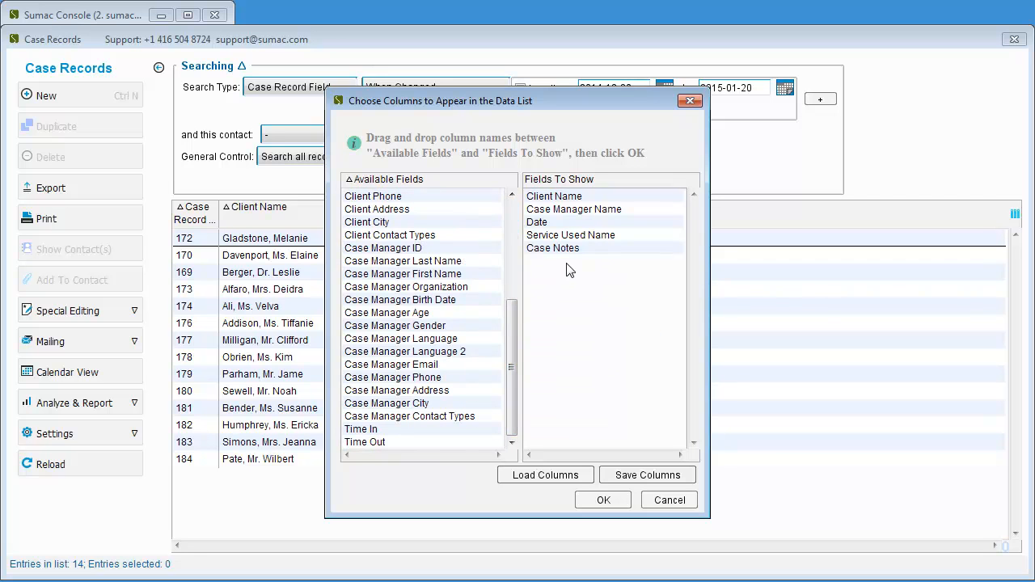
click(605, 499)
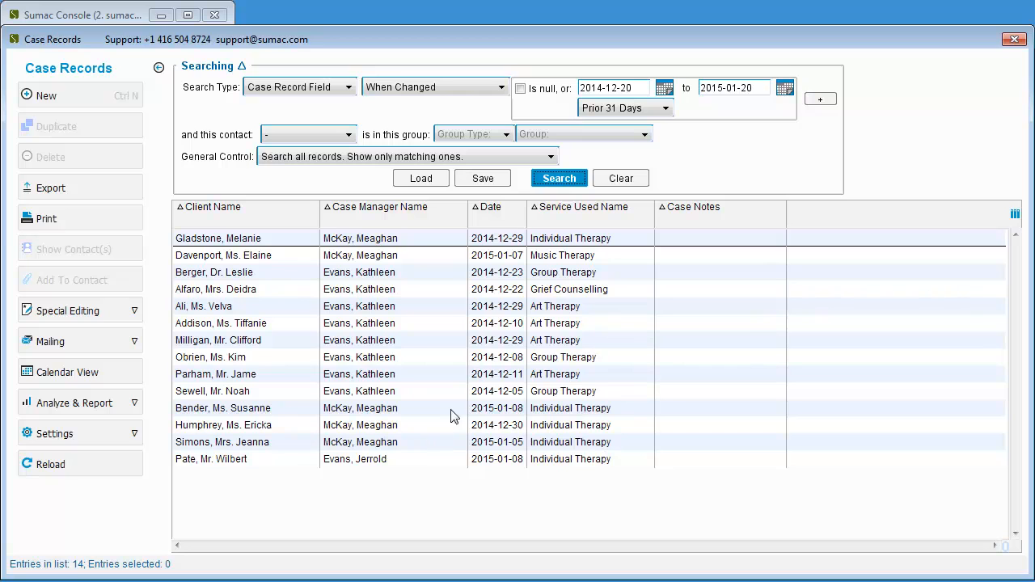
Sort the case record list by Service Used Name, with the records ordered by Date within each service
click(505, 212)
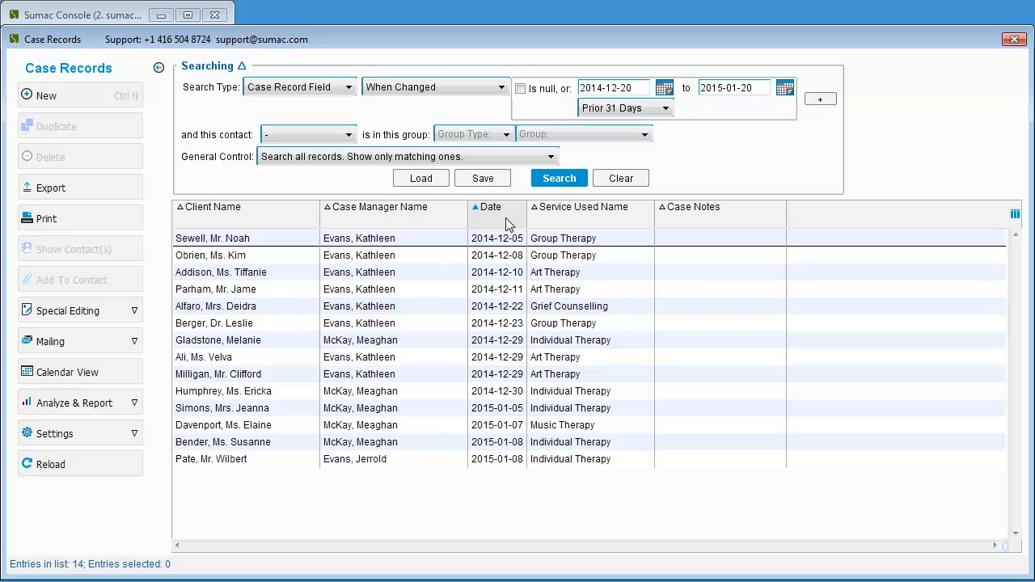
click(590, 227)
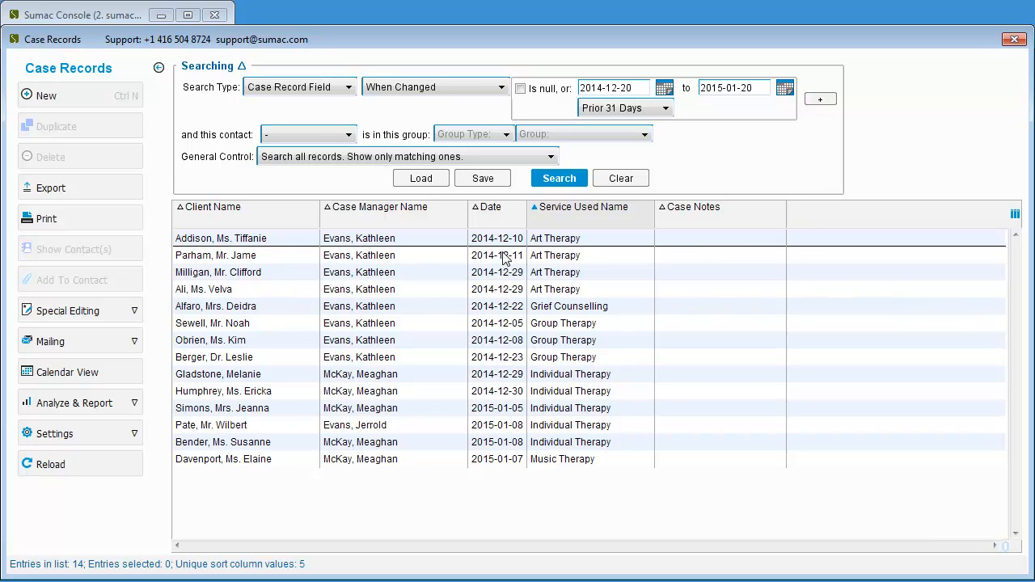
Start saving the search and create a Sumac Reports folder on the Desktop as its destination
click(496, 181)
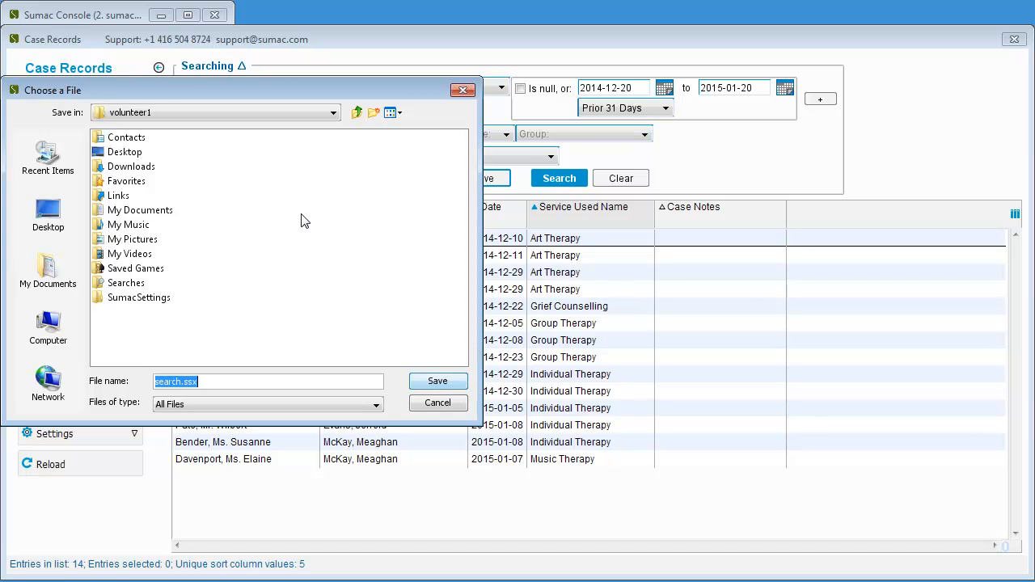
click(50, 210)
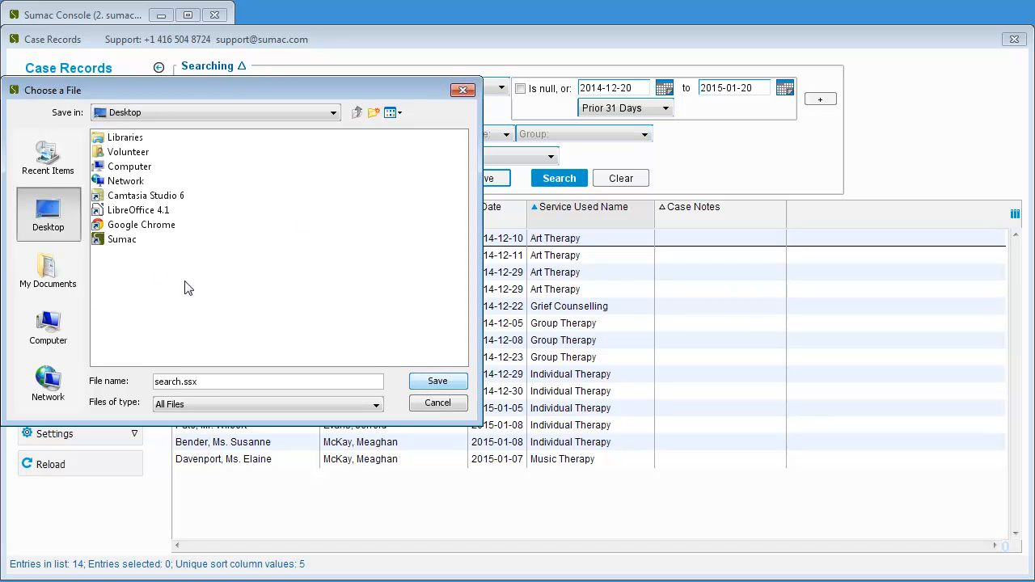
click(372, 113)
text(Sum)
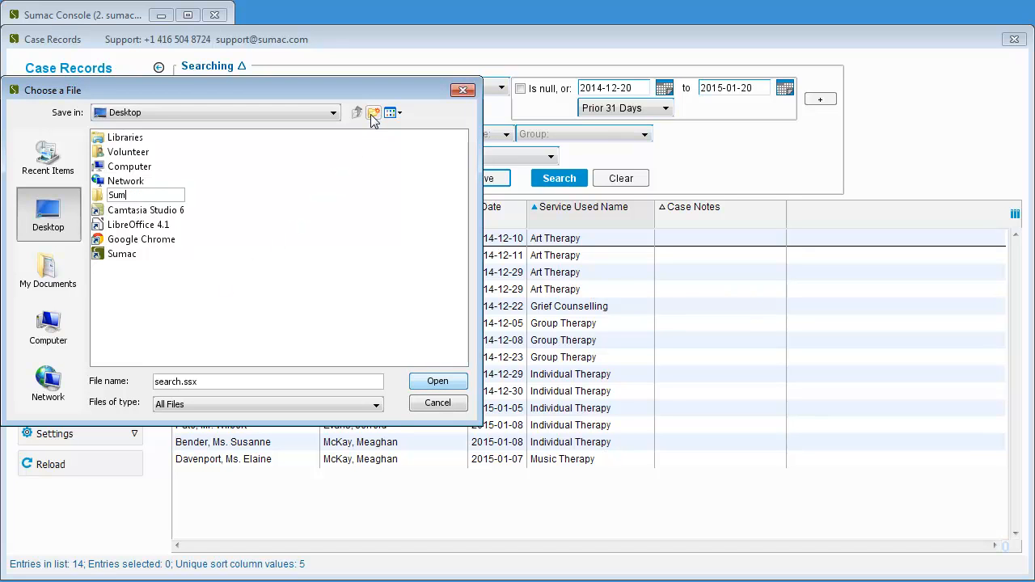
text(ac Reports)
key(Return)
double_click(101, 198)
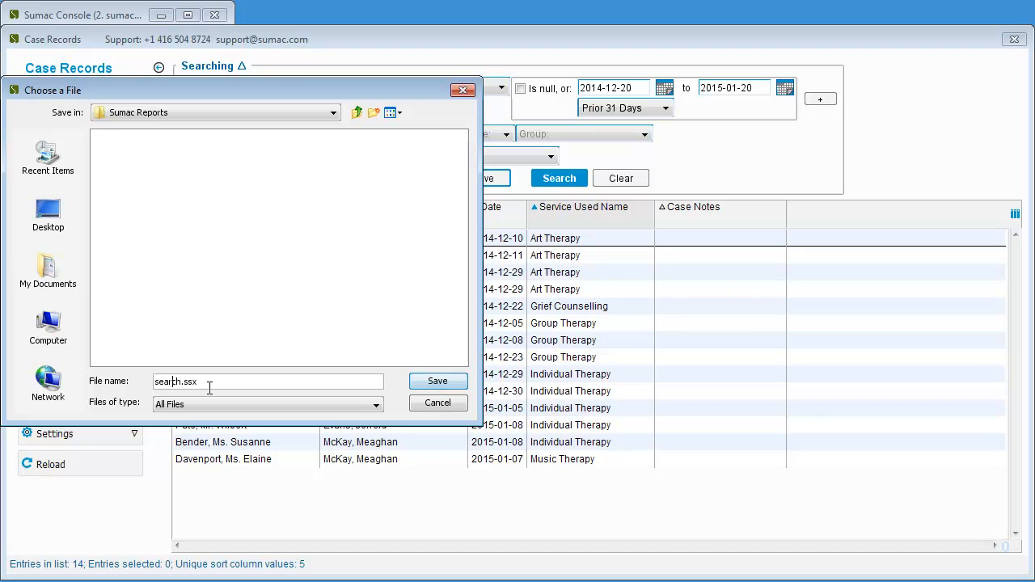
Save the search in the Sumac Reports folder under the name Monthly Program Report
key(BackSpace)
key(BackSpace)
key(BackSpace)
key(BackSpace)
key(BackSpace)
key(BackSpace)
text(Mo)
text(hly Program Report)
click(445, 386)
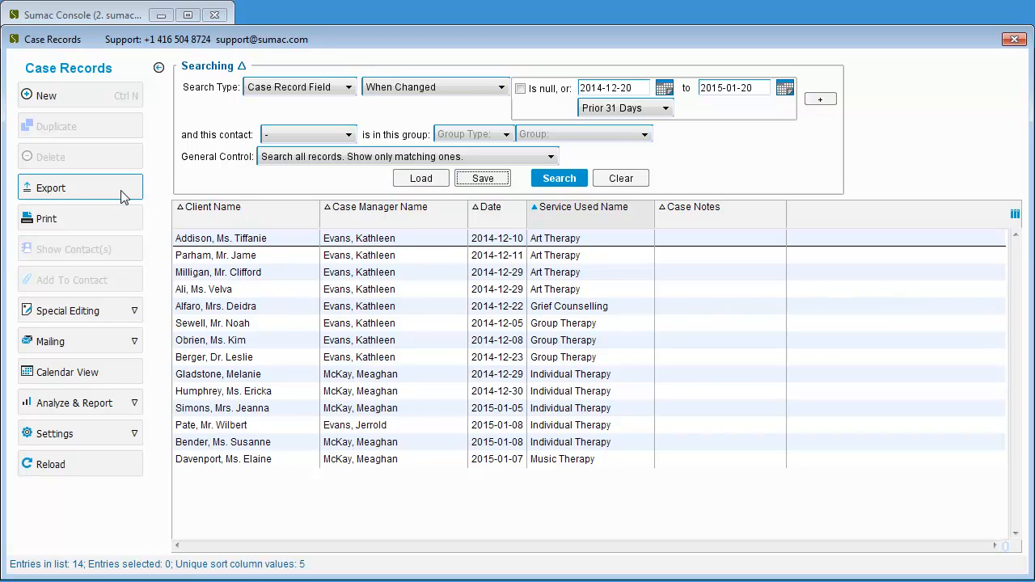
Export all the listed case records with the current columns to the Desktop as Case Records Monthly Report.txt
click(81, 188)
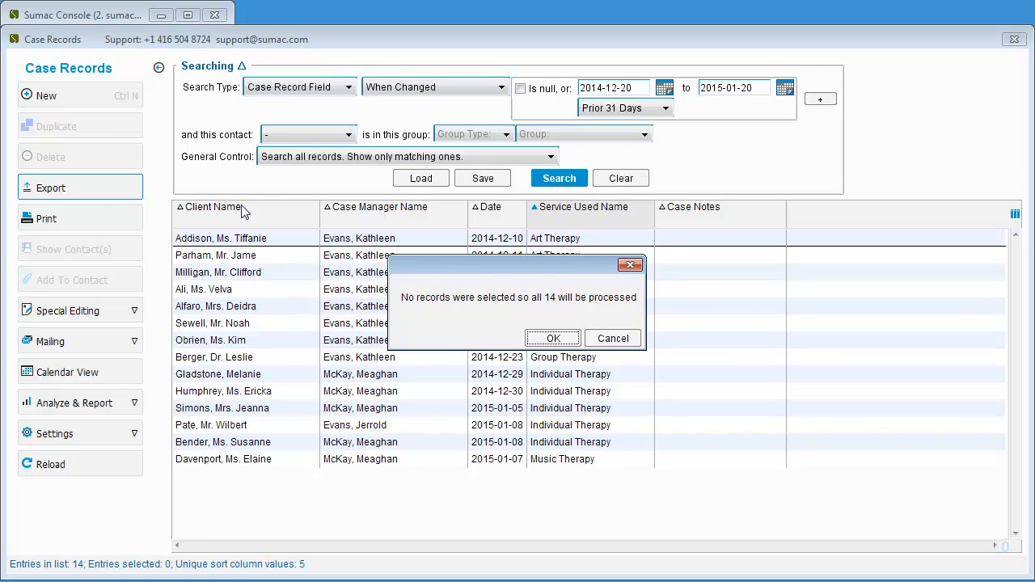
click(555, 338)
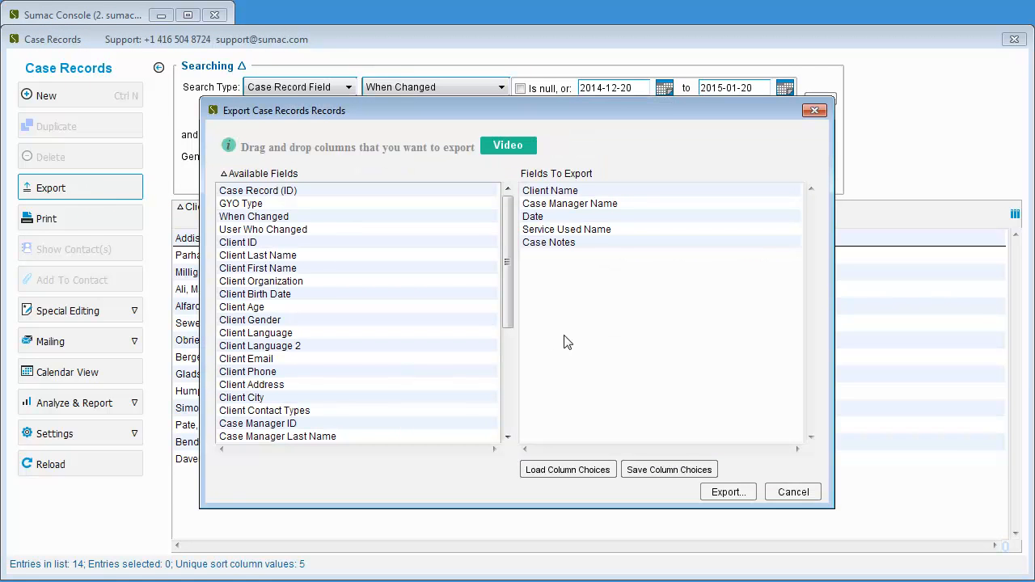
click(748, 493)
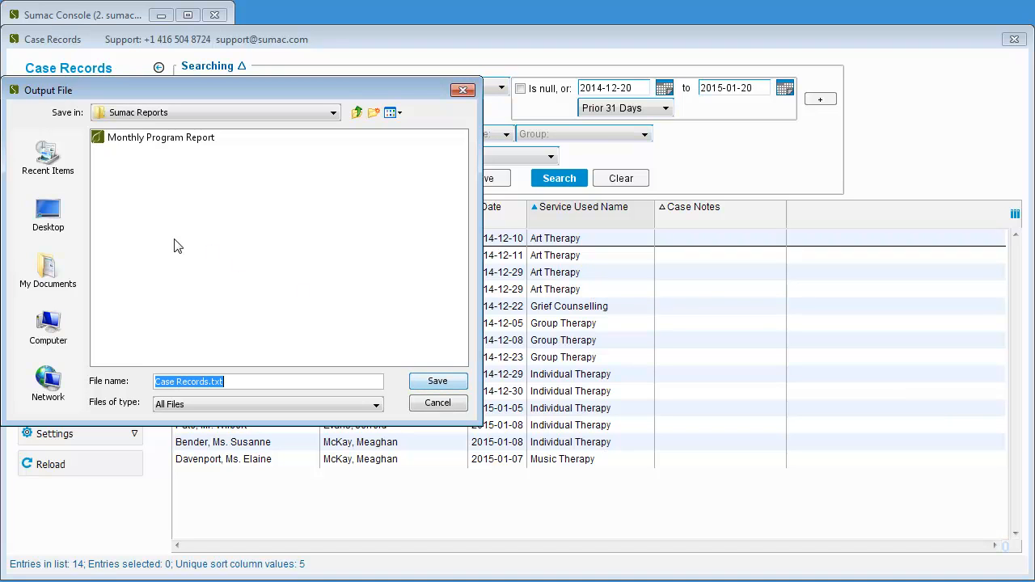
click(58, 217)
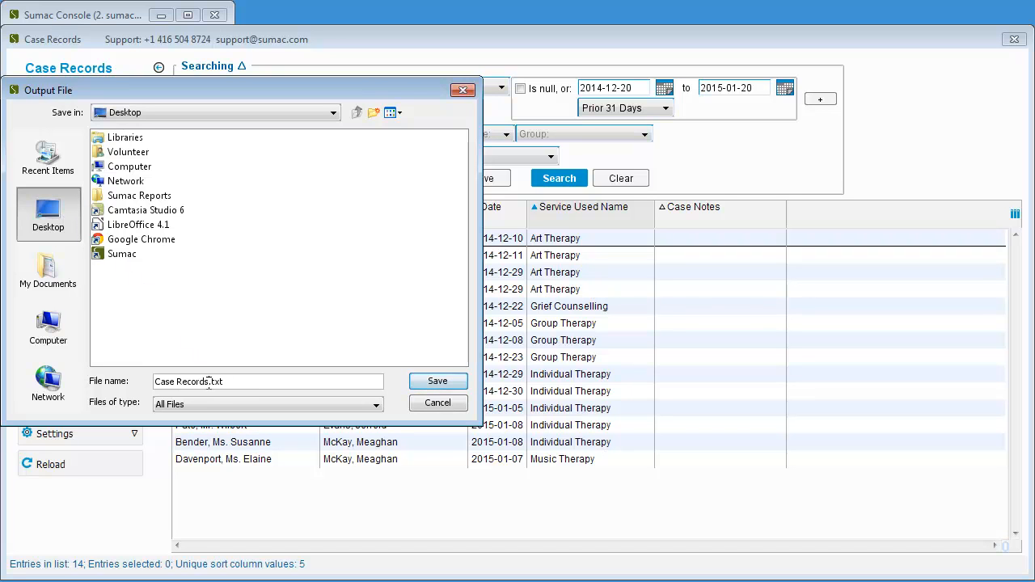
text(Monthly Report)
click(432, 384)
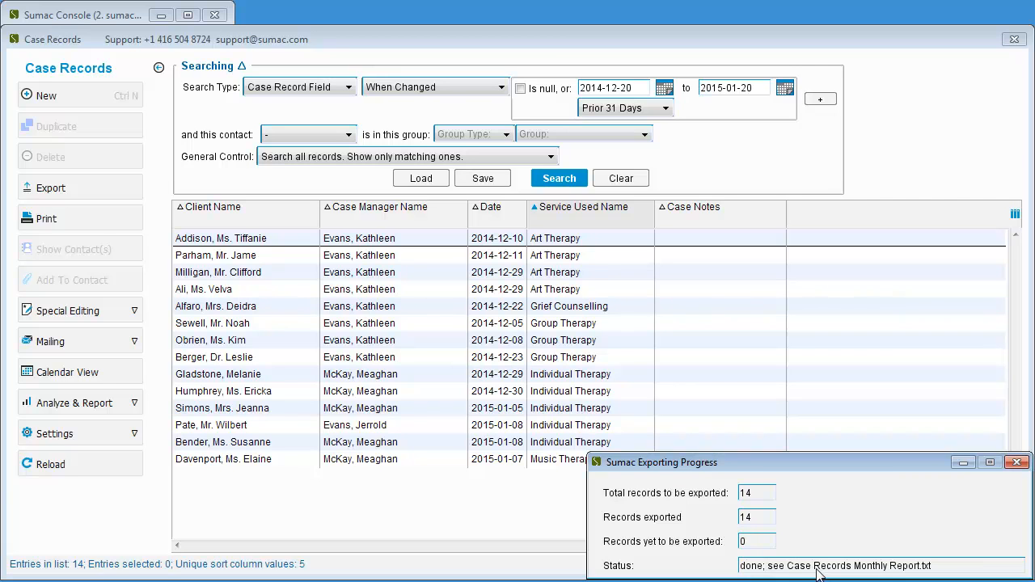
click(1017, 463)
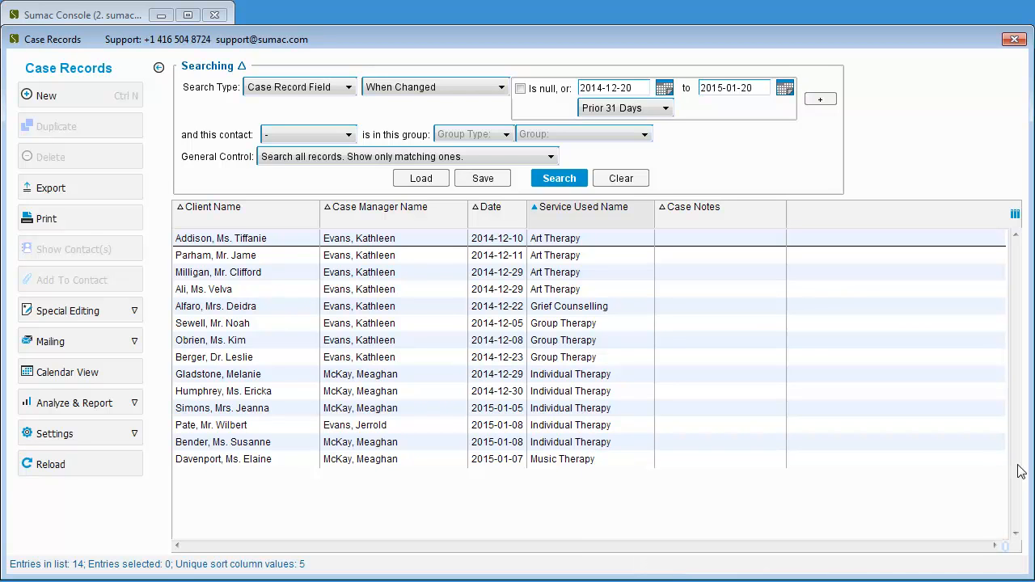
Set up a printout of all listed case records and narrow its Case Manager Name and Service Used Name columns
click(121, 222)
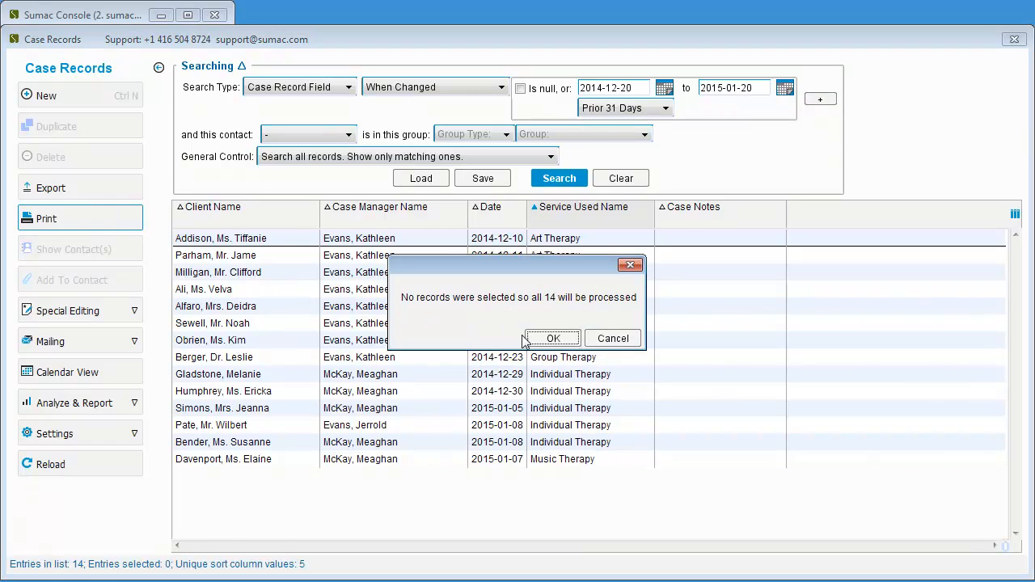
click(553, 338)
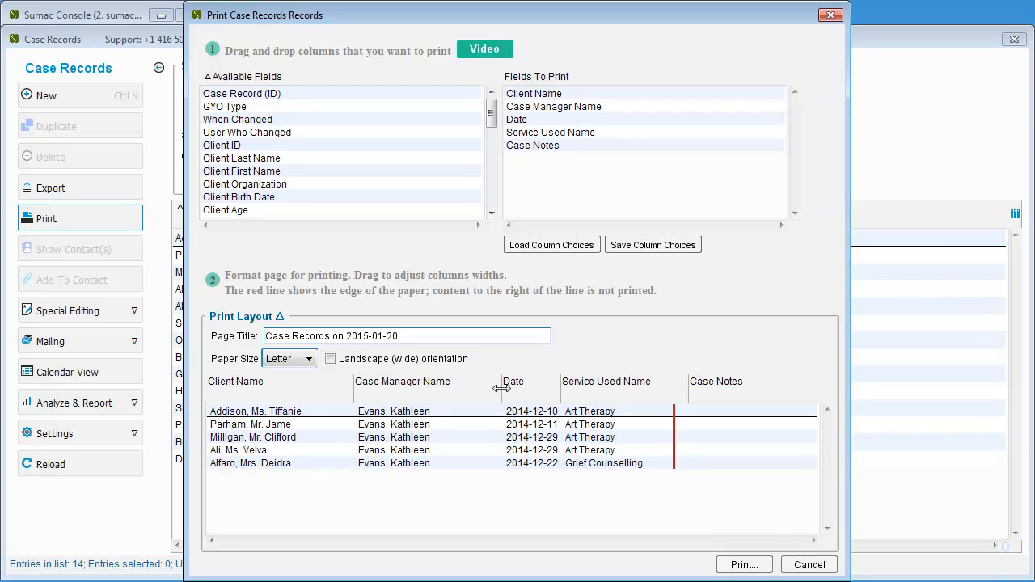
drag(473, 388, 467, 388)
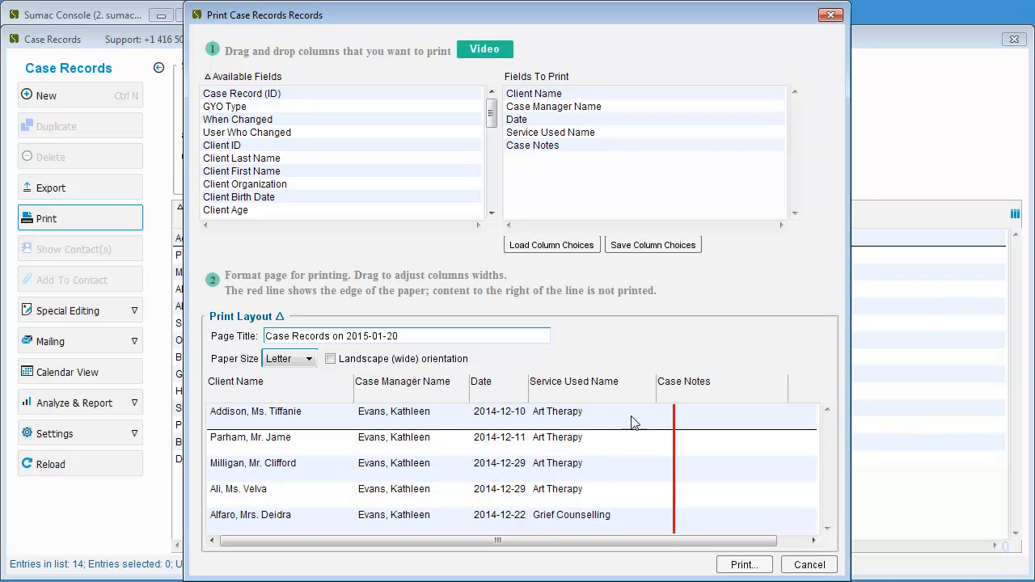
drag(653, 392, 617, 388)
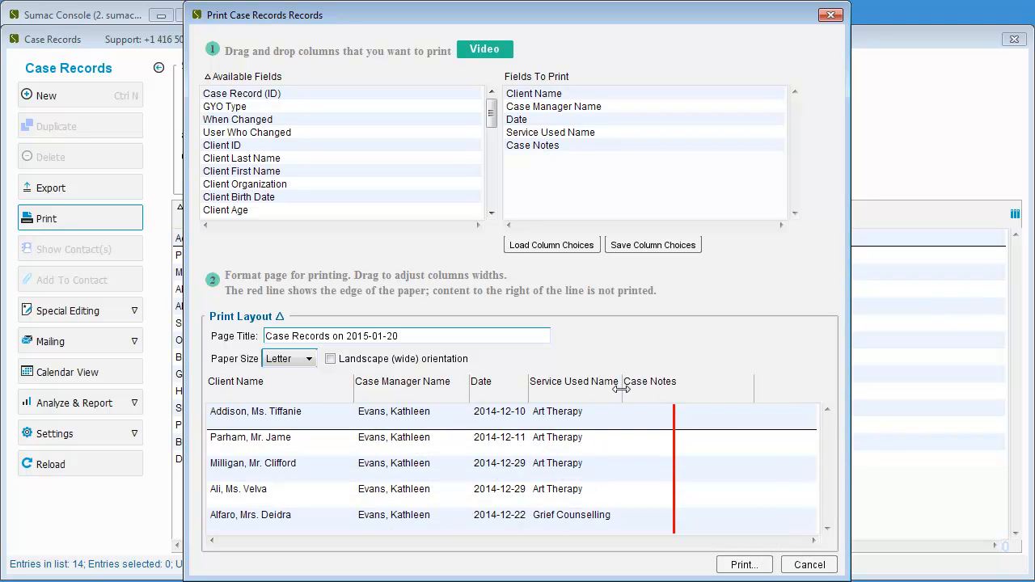
Set the print layout to Legal paper in landscape orientation
click(309, 360)
click(298, 393)
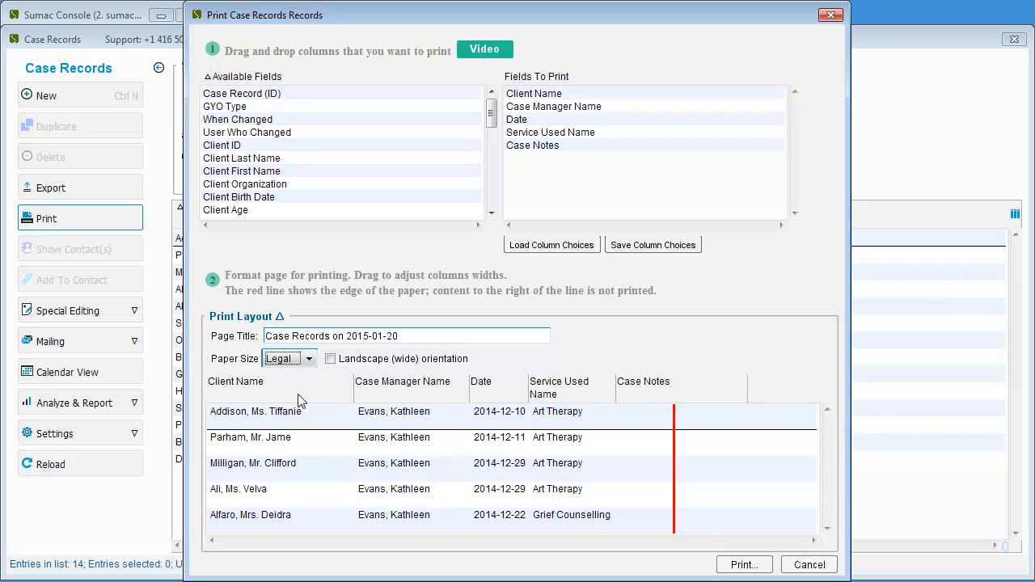
click(332, 361)
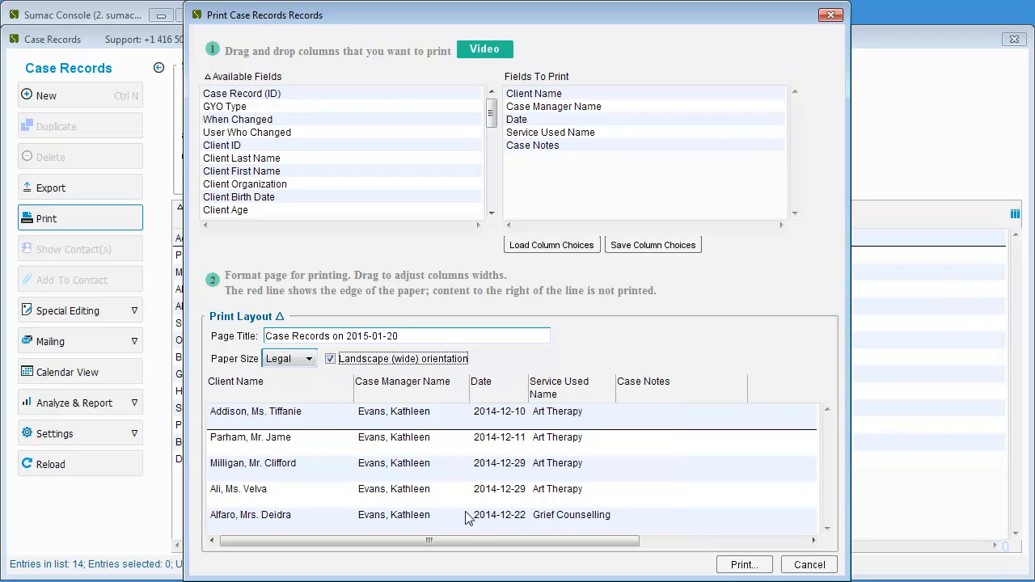